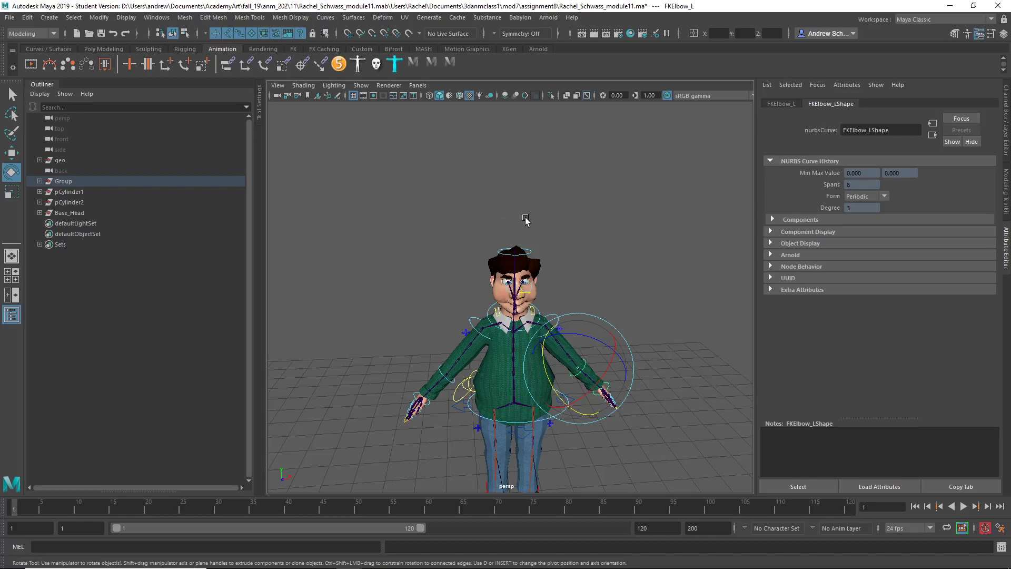
- Deselect the FKElbow_L control by clicking empty viewport space
{"action": "left_click", "coordinate": [573, 253]}
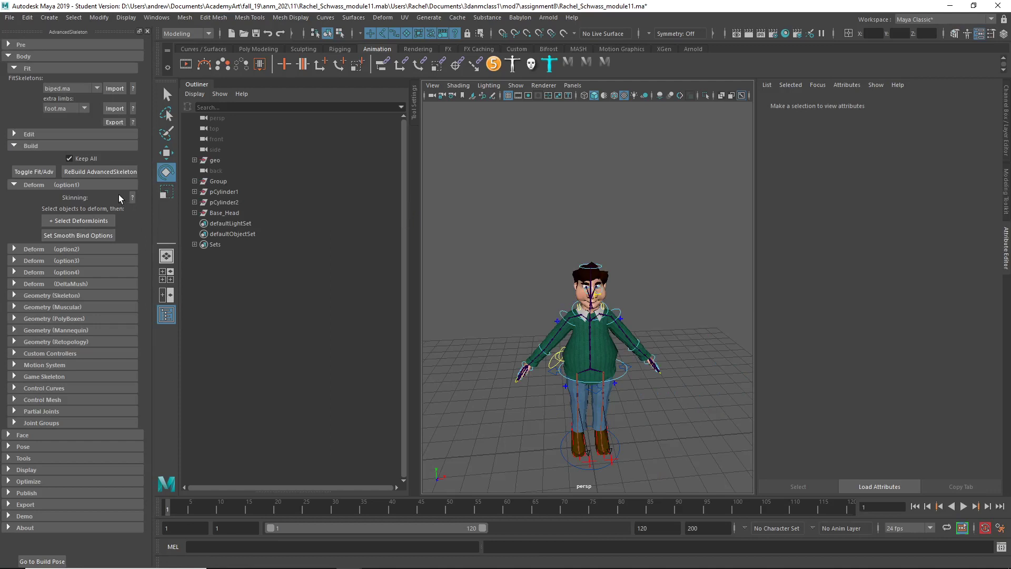
- Switch the rig back to its fit skeleton and change the viewport to front view
{"action": "left_click", "coordinate": [44, 171]}
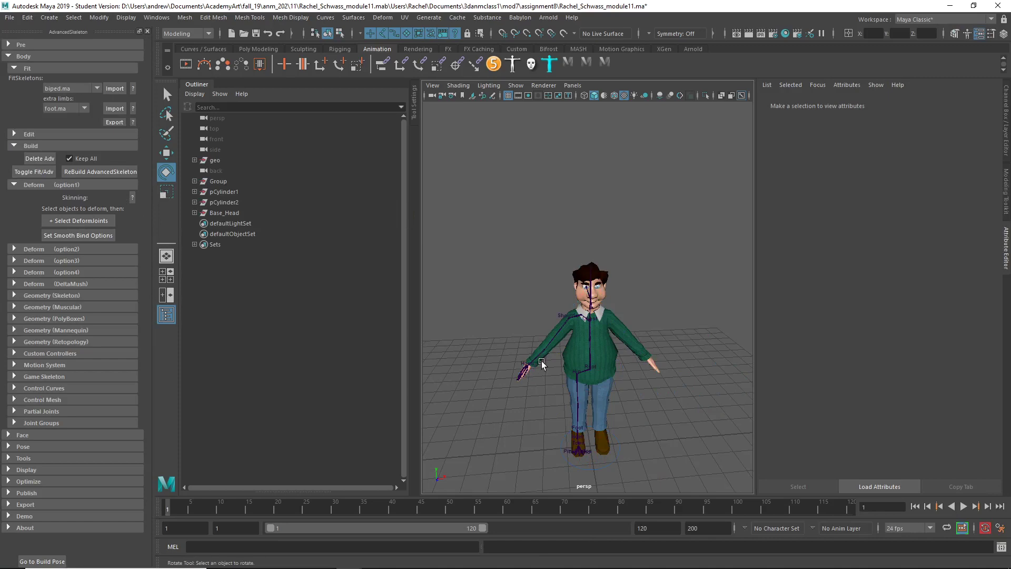
{"action": "key", "text": "space"}
{"action": "left_click_drag", "start_coordinate": [542, 362], "coordinate": [558, 390]}
{"action": "key", "text": "space"}
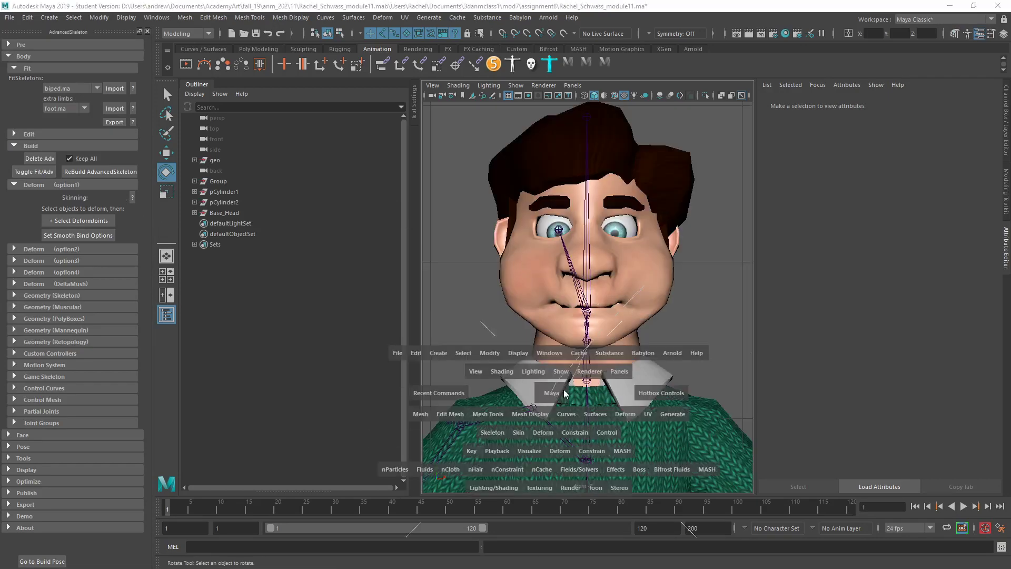
{"action": "scroll", "coordinate": [545, 396], "scroll_direction": "up", "scroll_amount": 5}
{"action": "scroll", "coordinate": [520, 393], "scroll_direction": "up", "scroll_amount": 2}
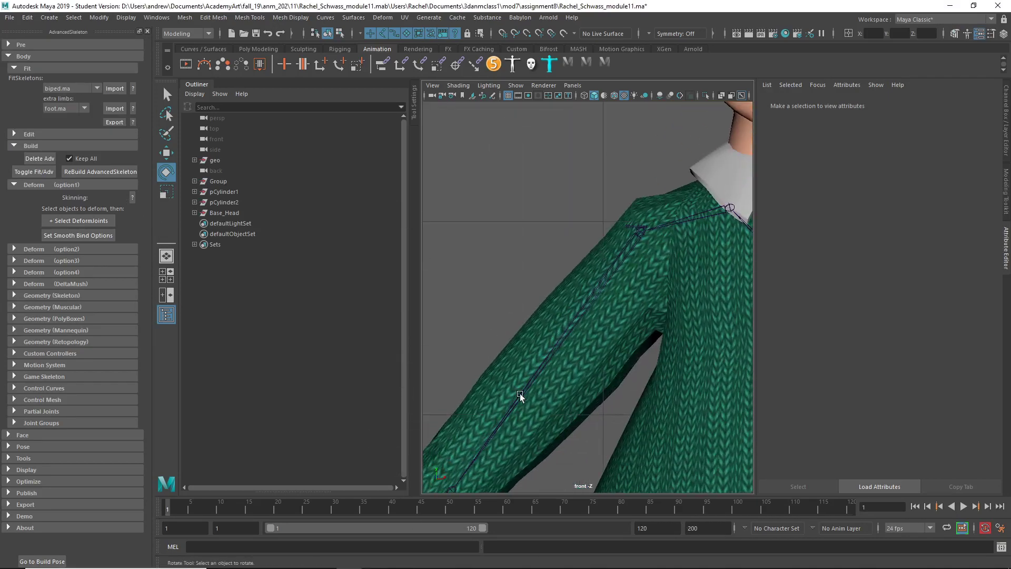
- Select the elbow fit joint, which accidentally gets a keyframe
{"action": "left_click", "coordinate": [534, 382]}
{"action": "scroll", "coordinate": [553, 387], "scroll_direction": "down", "scroll_amount": 5}
{"action": "scroll", "coordinate": [506, 392], "scroll_direction": "up", "scroll_amount": 2}
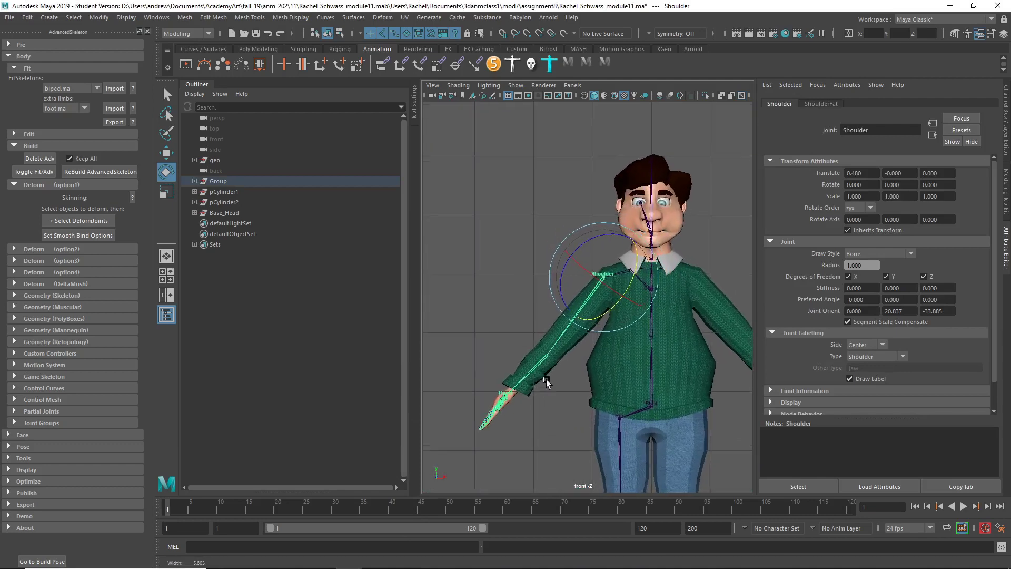
{"action": "left_click", "coordinate": [539, 366]}
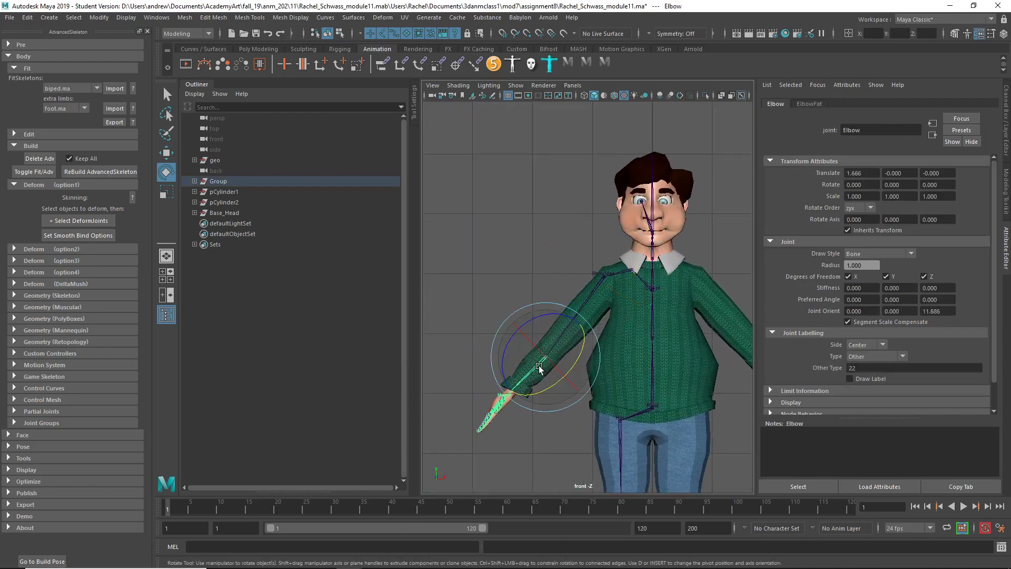
{"action": "key", "text": "s"}
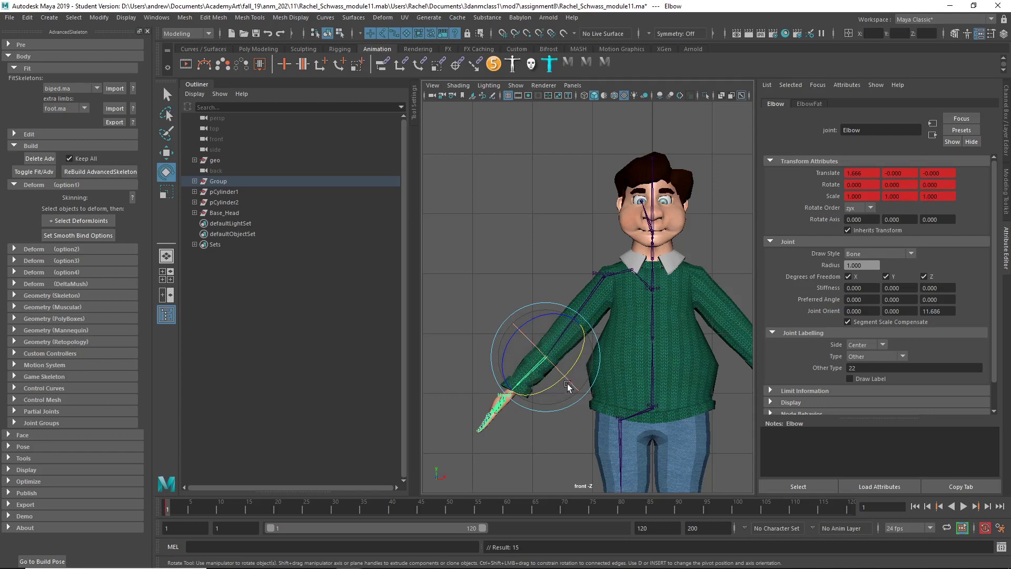
- Undo the stray key, move the elbow fit joint up toward the shoulder, and check it in perspective
{"action": "key", "text": "ctrl+z"}
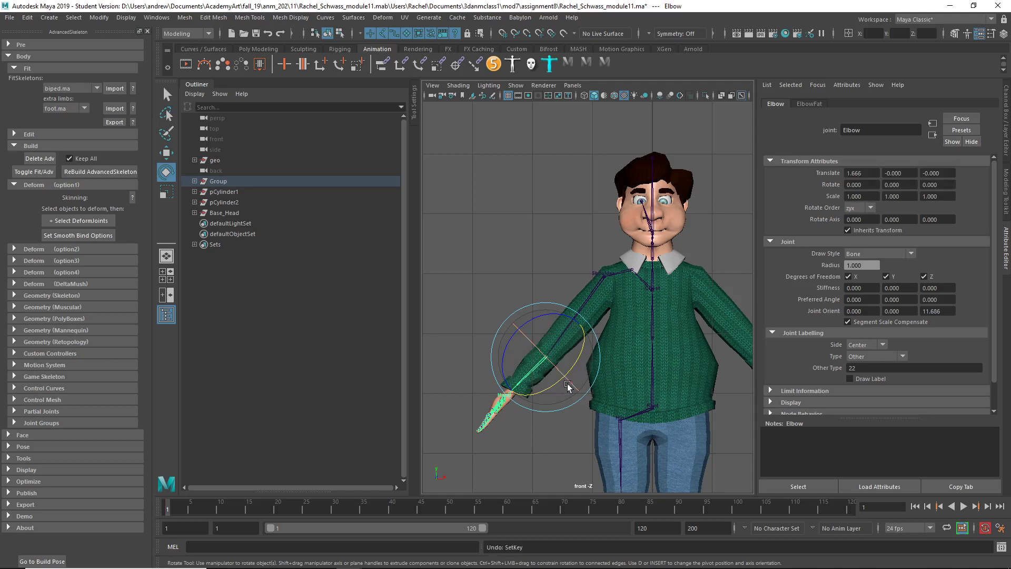
{"action": "key", "text": "w"}
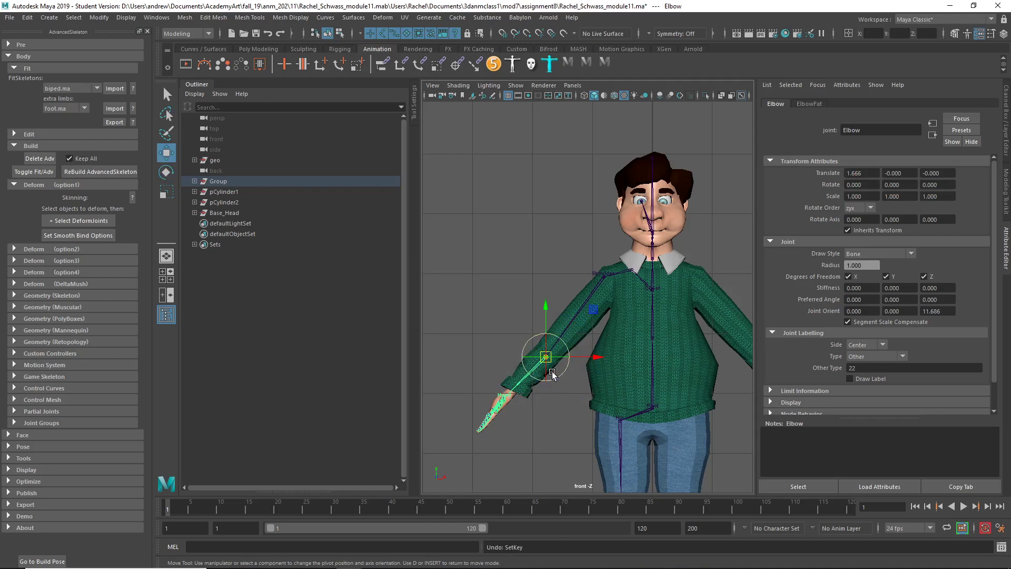
{"action": "mouse_move", "coordinate": [545, 357]}
{"action": "left_mouse_down"}
{"action": "mouse_move", "coordinate": [567, 335]}
{"action": "mouse_move", "coordinate": [578, 355]}
{"action": "mouse_move", "coordinate": [561, 263]}
{"action": "mouse_move", "coordinate": [565, 283]}
{"action": "mouse_move", "coordinate": [540, 230]}
{"action": "mouse_move", "coordinate": [510, 211]}
{"action": "mouse_move", "coordinate": [571, 349]}
{"action": "left_mouse_up"}
{"action": "key", "text": "space"}
{"action": "key", "text": "f"}
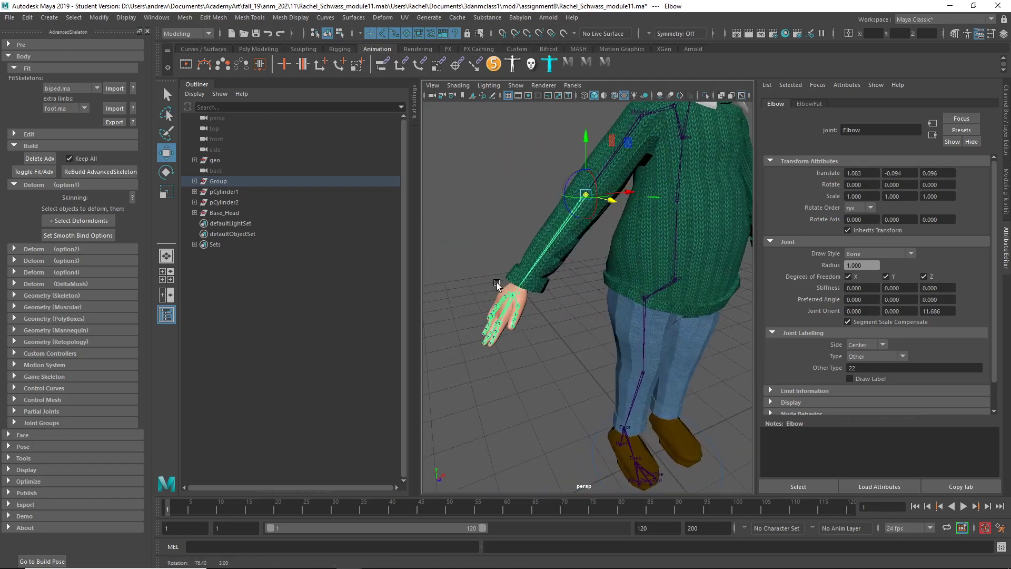
{"action": "left_click", "coordinate": [495, 224]}
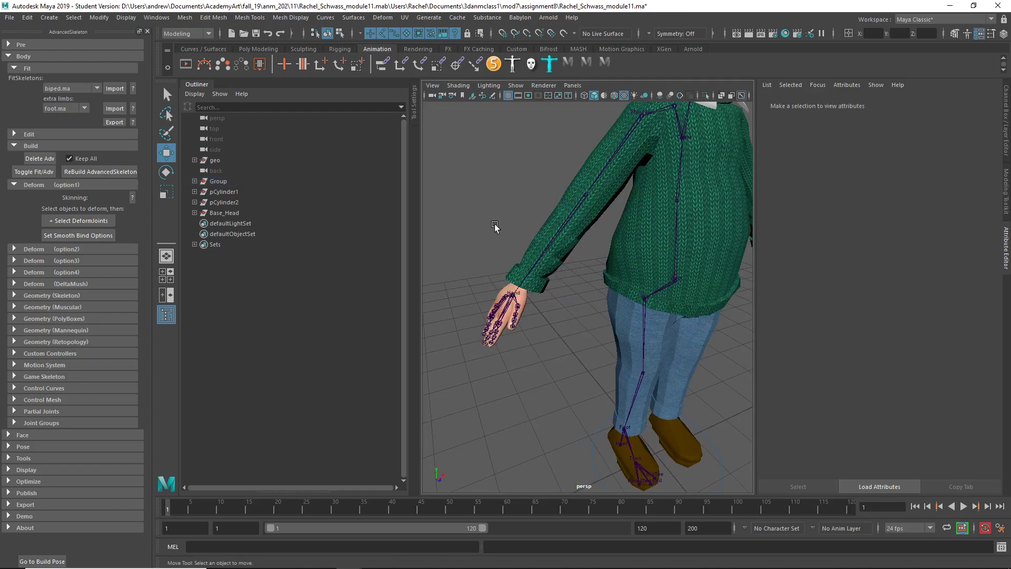
- Rebuild AdvancedSkeleton, choosing 'Go to Build Pose, and Proceed' when warned
{"action": "left_click", "coordinate": [111, 173]}
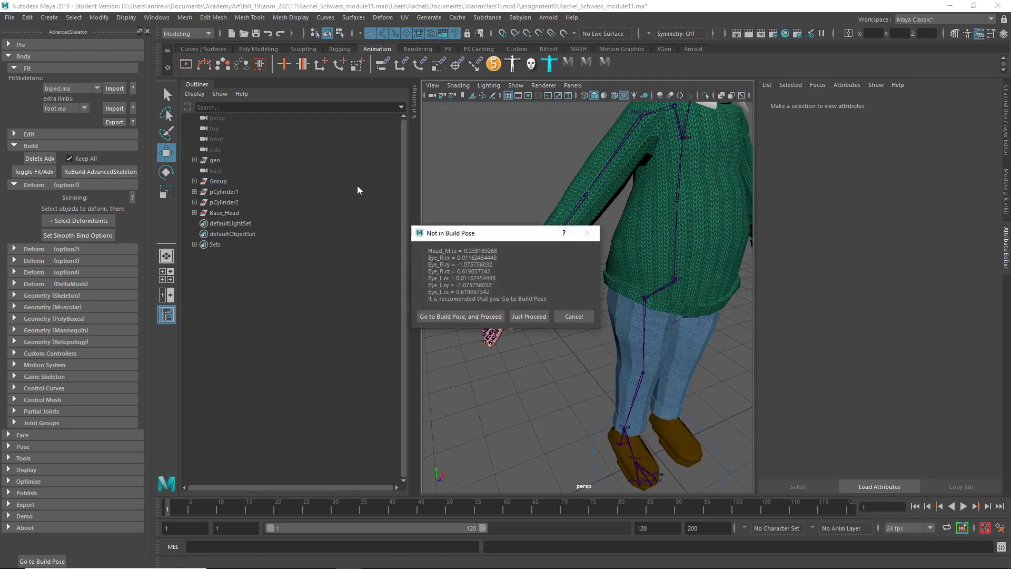
{"action": "left_click", "coordinate": [504, 313]}
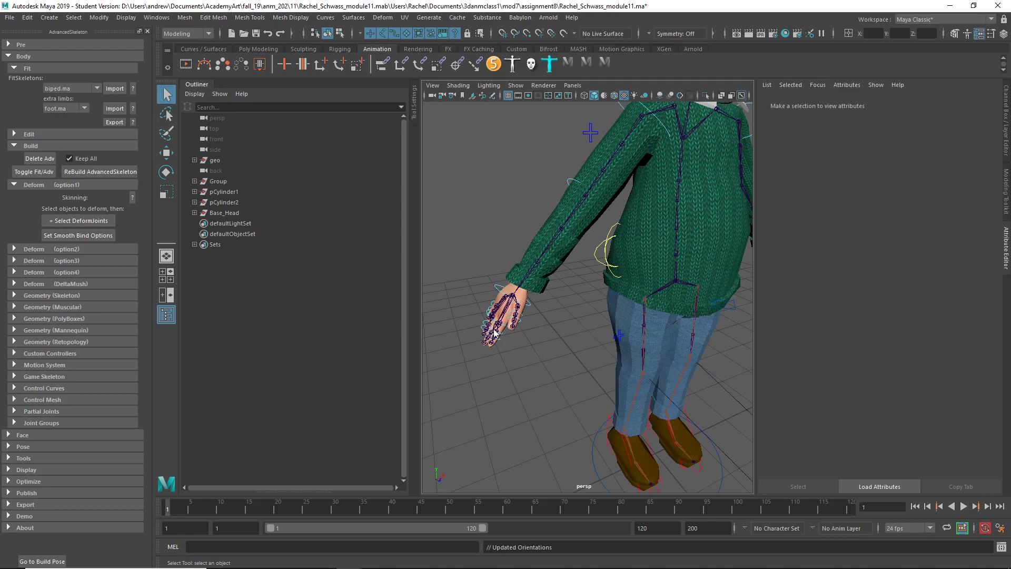
{"action": "left_click", "coordinate": [493, 334]}
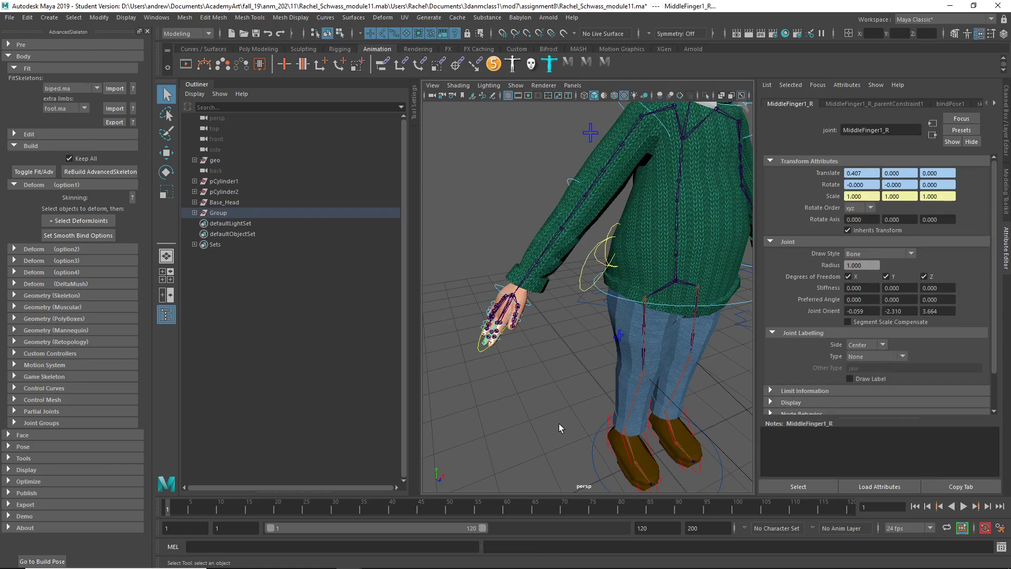
{"action": "left_click", "coordinate": [552, 381]}
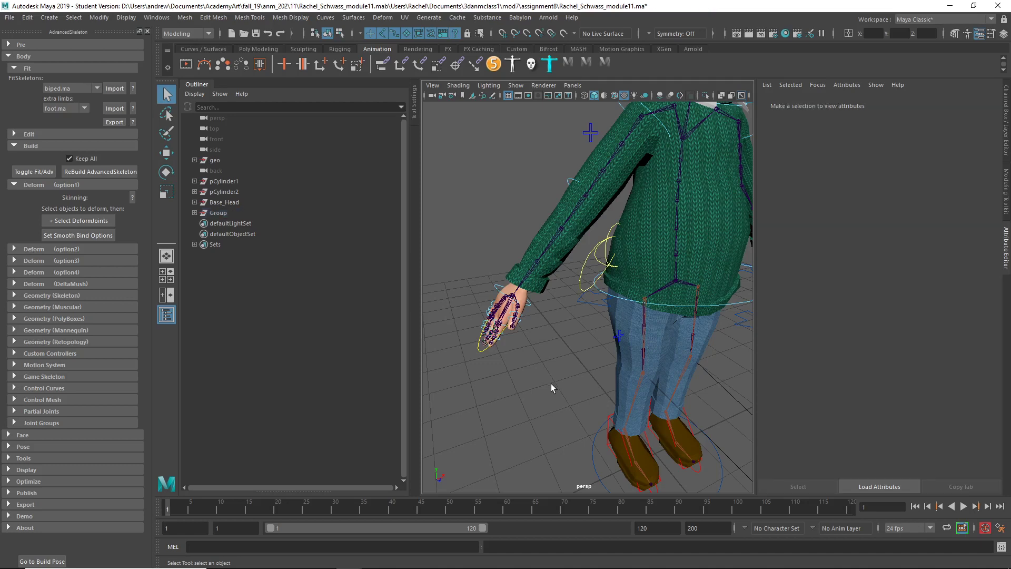
{"action": "left_click_drag", "start_coordinate": [550, 384], "coordinate": [535, 260], "text": "alt"}
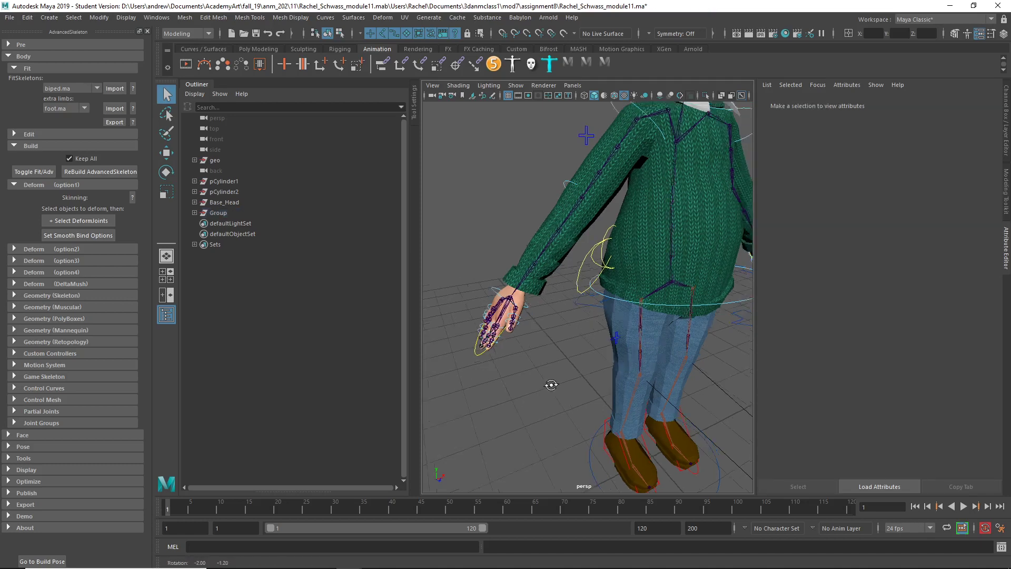
{"action": "left_click", "coordinate": [547, 198]}
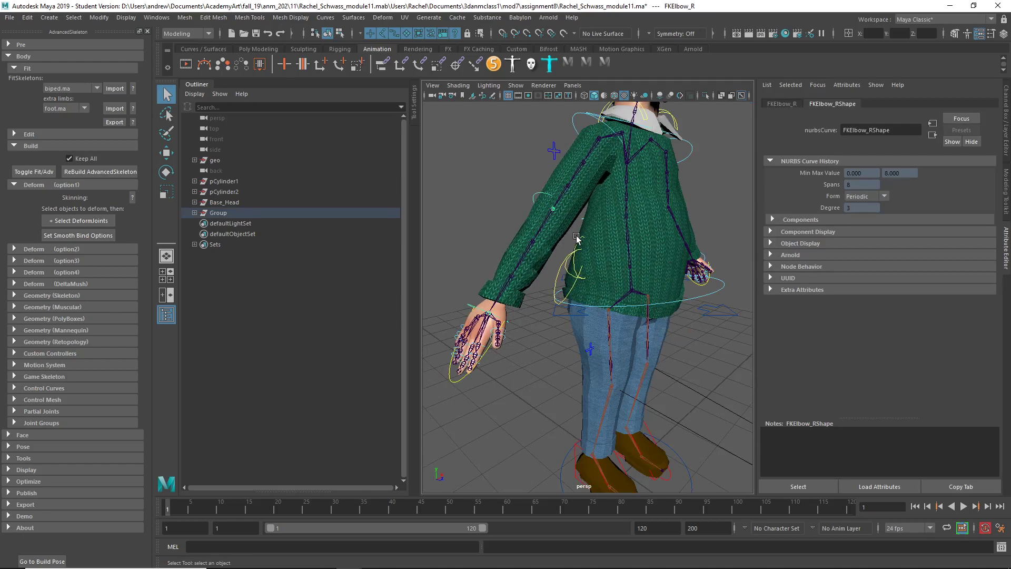
{"action": "key", "text": "e"}
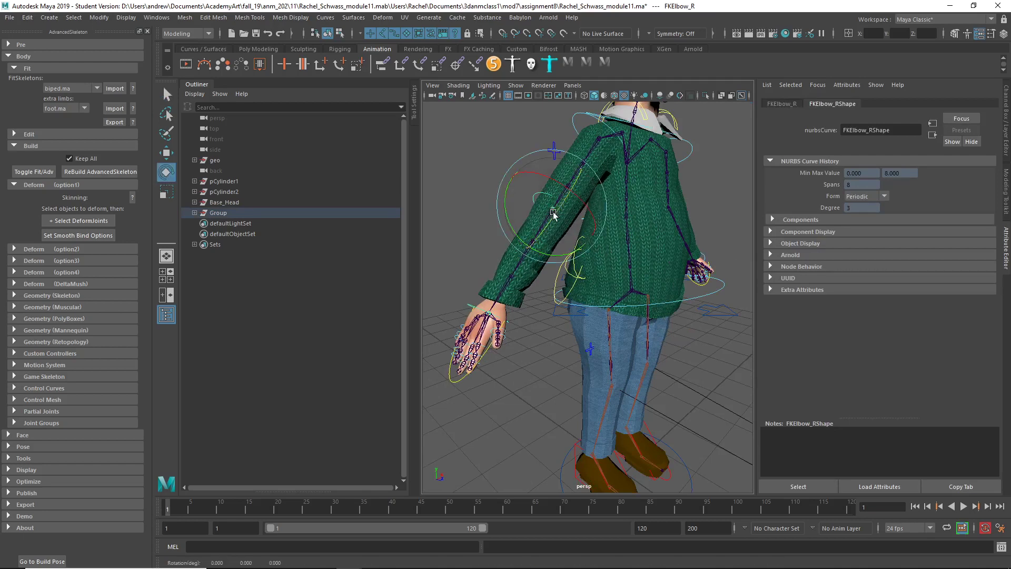
{"action": "left_click_drag", "start_coordinate": [553, 214], "coordinate": [581, 206]}
{"action": "key", "text": "ctrl+z"}
{"action": "scroll", "coordinate": [632, 297], "scroll_direction": "down", "scroll_amount": 3}
{"action": "left_click_drag", "start_coordinate": [600, 315], "coordinate": [552, 334], "text": "alt"}
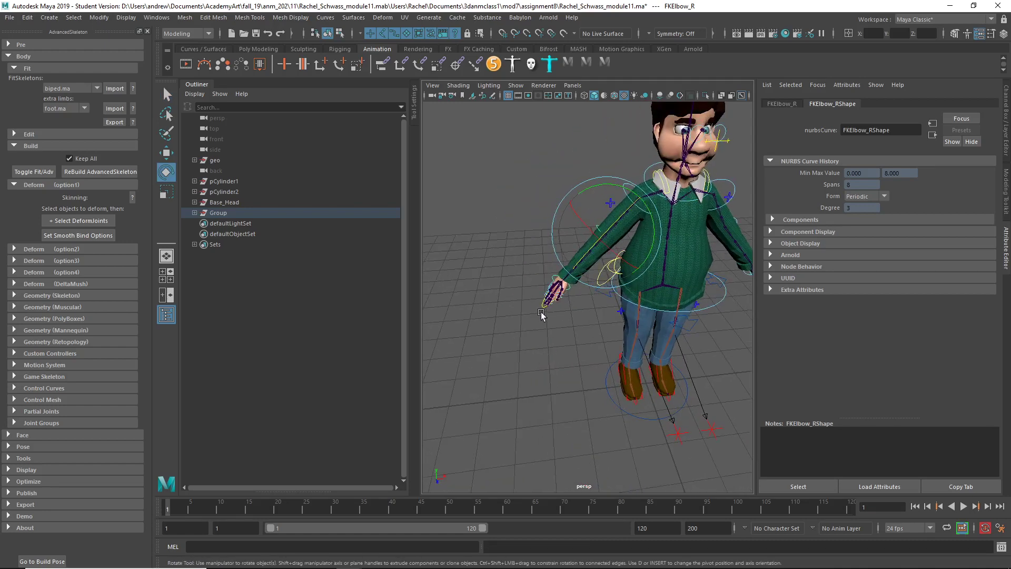
{"action": "left_click", "coordinate": [545, 306]}
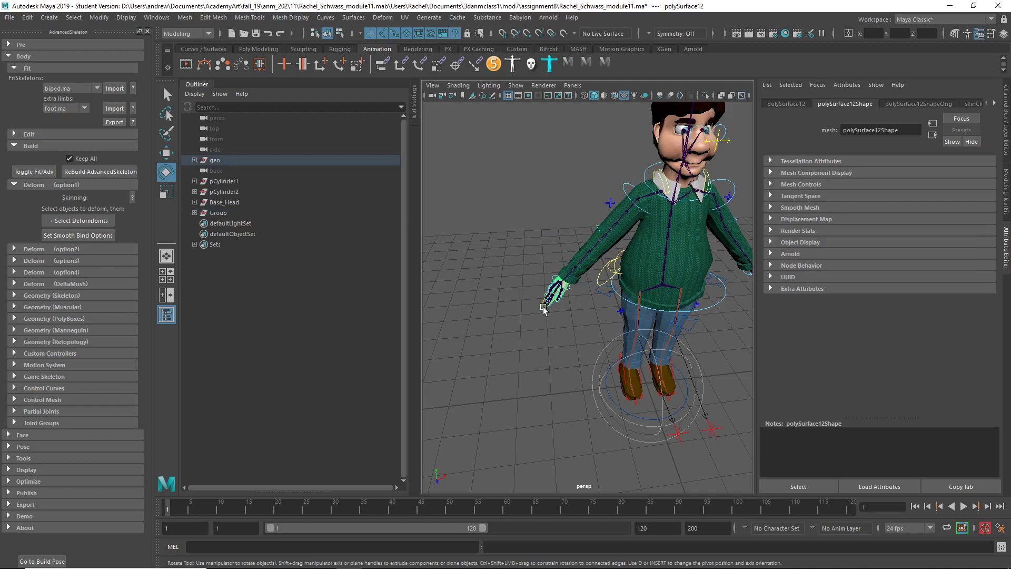
{"action": "left_click", "coordinate": [545, 308]}
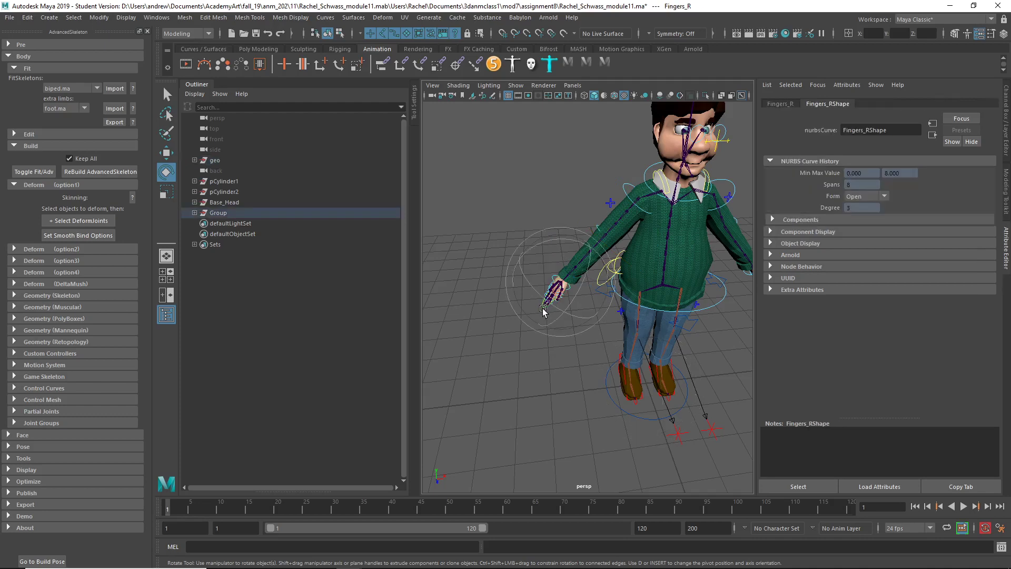
- Set all five finger curl channels on Fingers_R to 3.5 in the Channel Box
{"action": "left_click", "coordinate": [1005, 150]}
{"action": "left_click_drag", "start_coordinate": [958, 167], "coordinate": [956, 131]}
{"action": "middle_click_drag", "start_coordinate": [683, 284], "coordinate": [699, 284]}
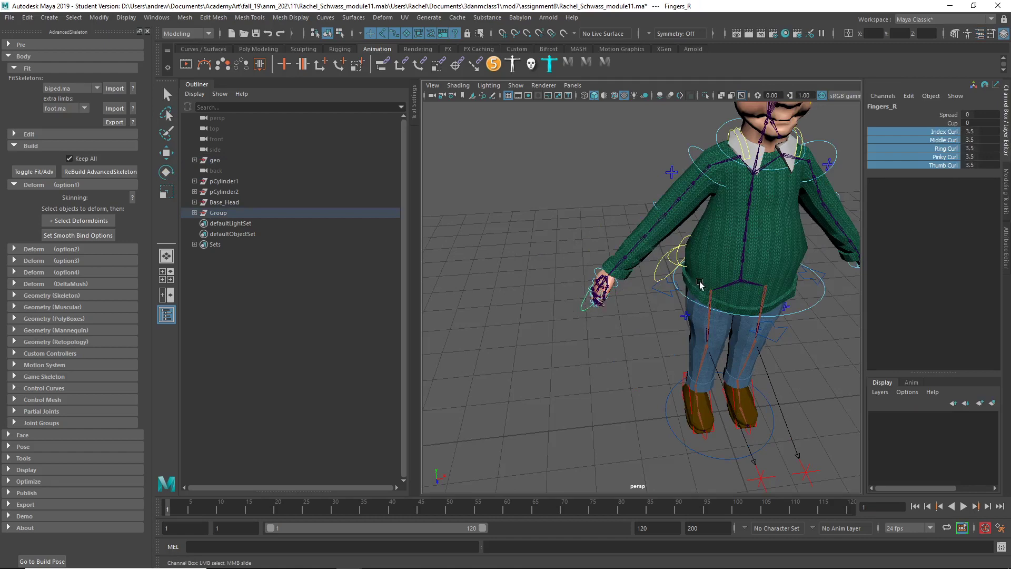
- Test-rotate the FKHead_M control, then undo the rotation
{"action": "mouse_move", "coordinate": [731, 246]}
{"action": "left_mouse_down", "text": "alt"}
{"action": "mouse_move", "coordinate": [697, 241]}
{"action": "mouse_move", "coordinate": [767, 299]}
{"action": "mouse_move", "coordinate": [741, 334]}
{"action": "mouse_move", "coordinate": [672, 338]}
{"action": "left_mouse_up", "text": "alt"}
{"action": "left_click", "coordinate": [696, 243]}
{"action": "key", "text": "e"}
{"action": "key", "text": "ctrl+z"}
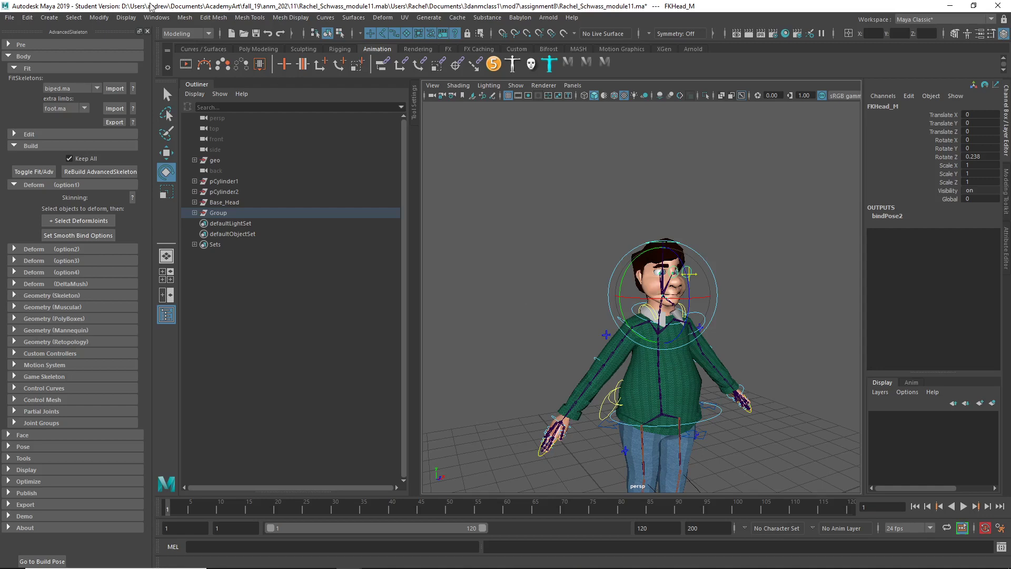
- Open the File menu and hover Save Scene As
{"action": "left_click", "coordinate": [10, 17]}
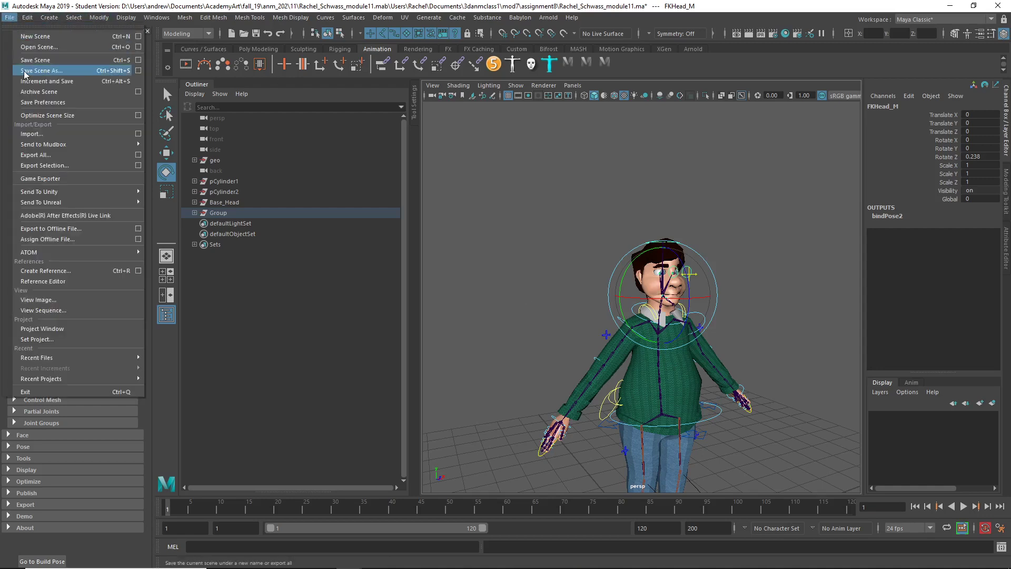